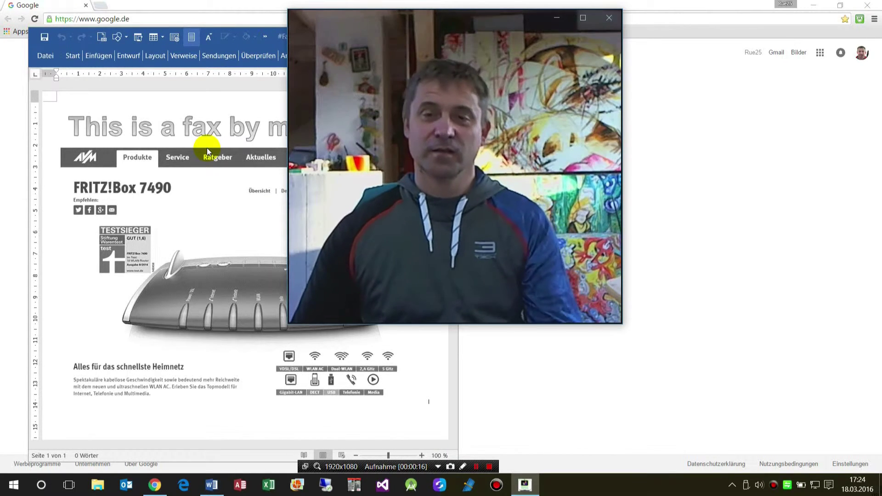
- Rearrange the windows and minimize the Word document
left_click_drag(314, 15, 371, 125)
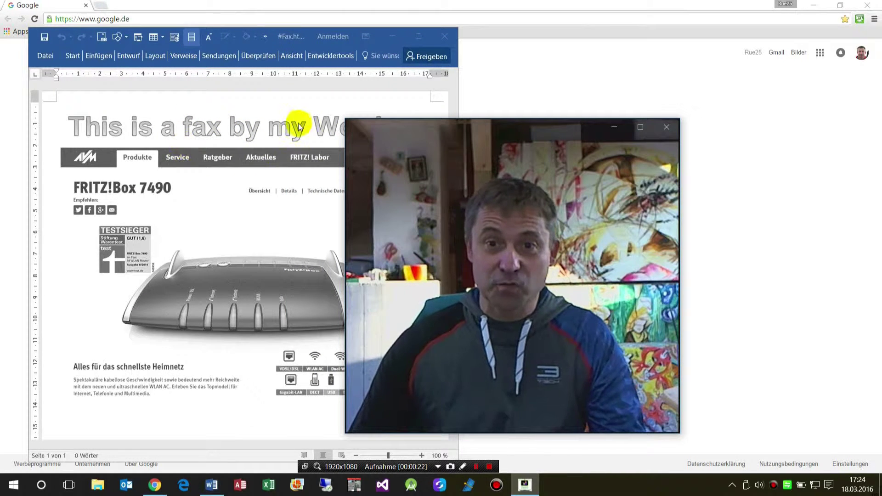
left_click_drag(371, 133, 327, 74)
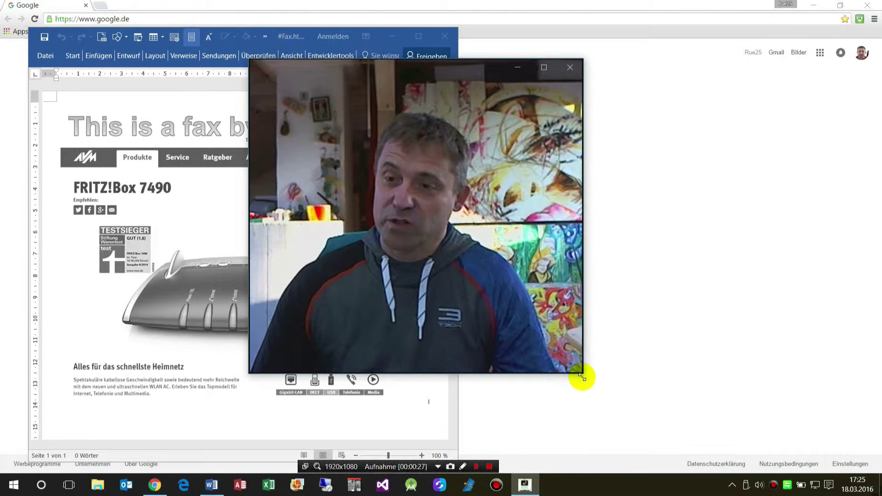
left_click_drag(582, 374, 479, 231)
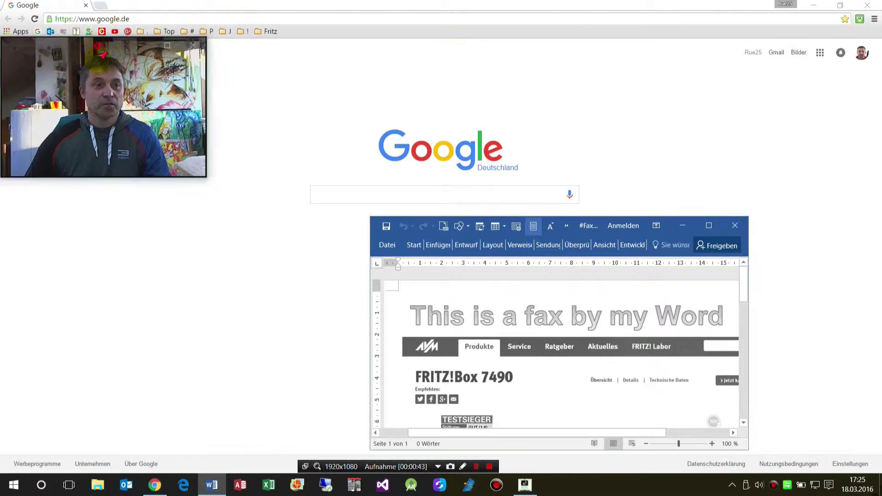
left_click_drag(211, 59, 211, 142)
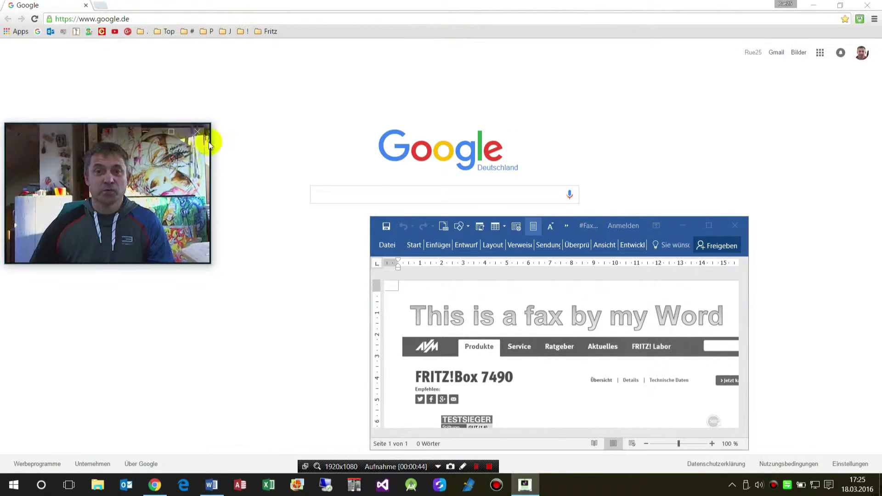
left_click(684, 225)
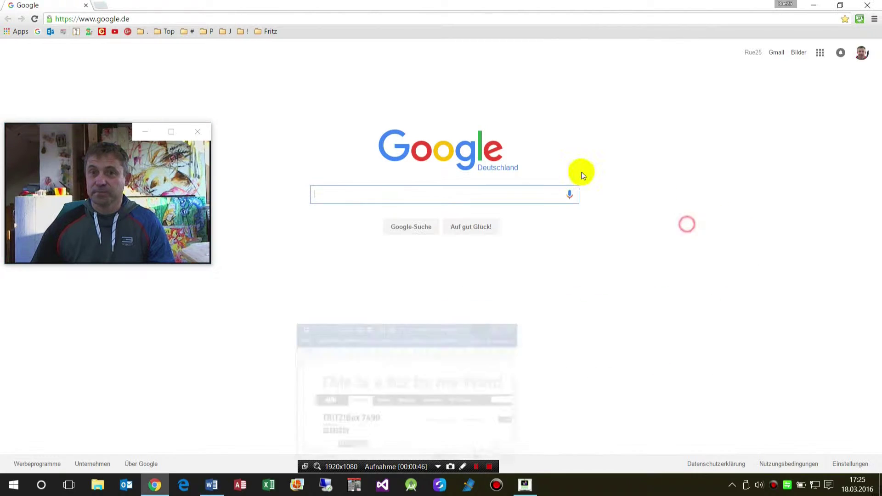
- Load fritz.box in Chrome and focus the router's login password field
left_click(213, 19)
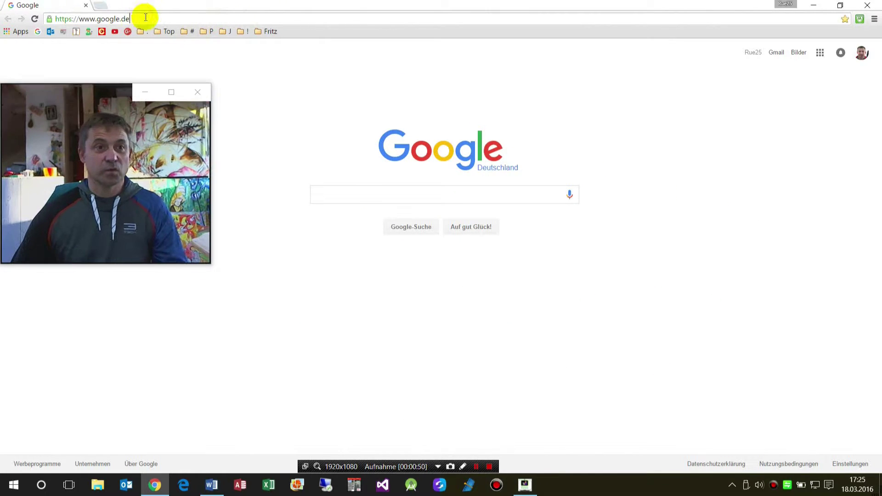
left_click(143, 18)
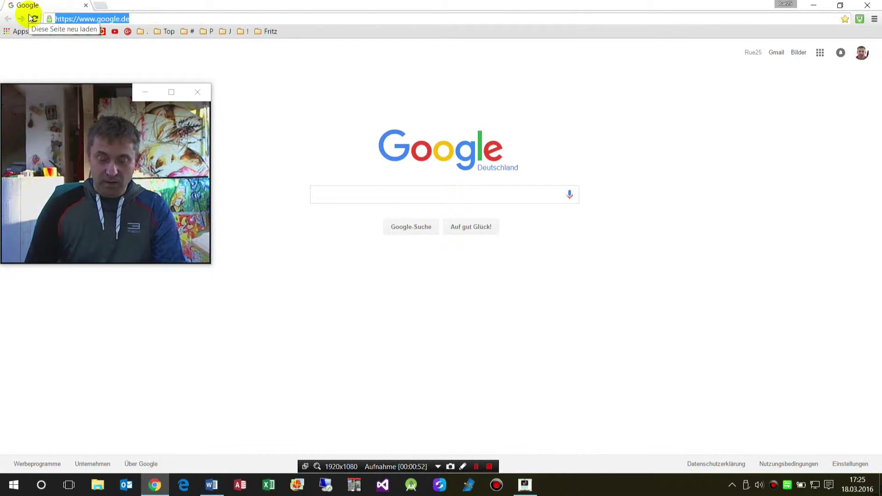
type("fritz.box")
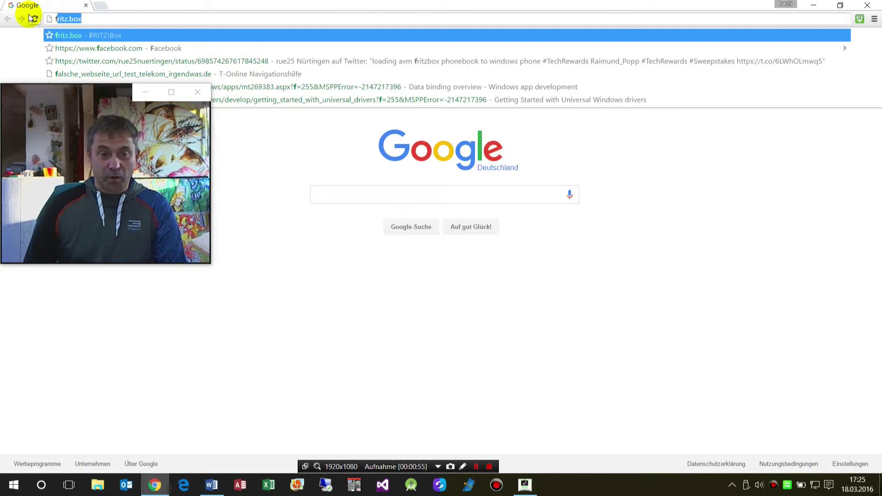
key("Return")
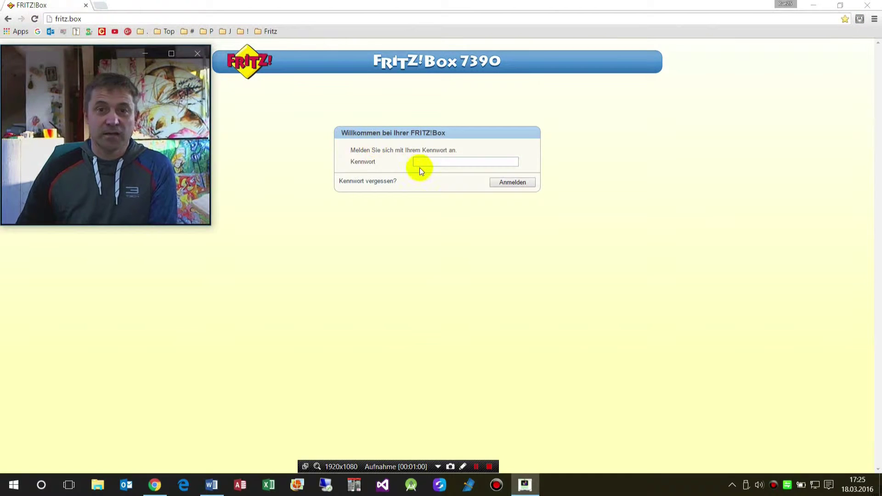
left_click(427, 160)
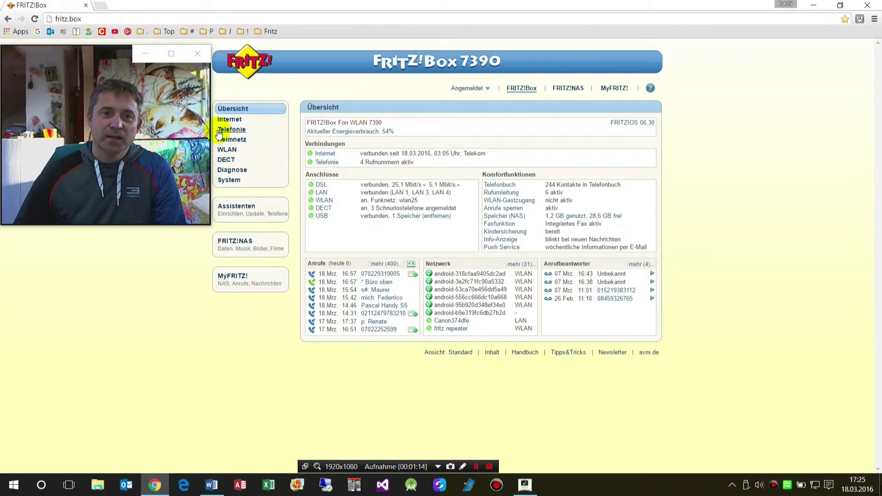
- Go to Telefonie in the left menu, then to its Fax page
left_click(231, 130)
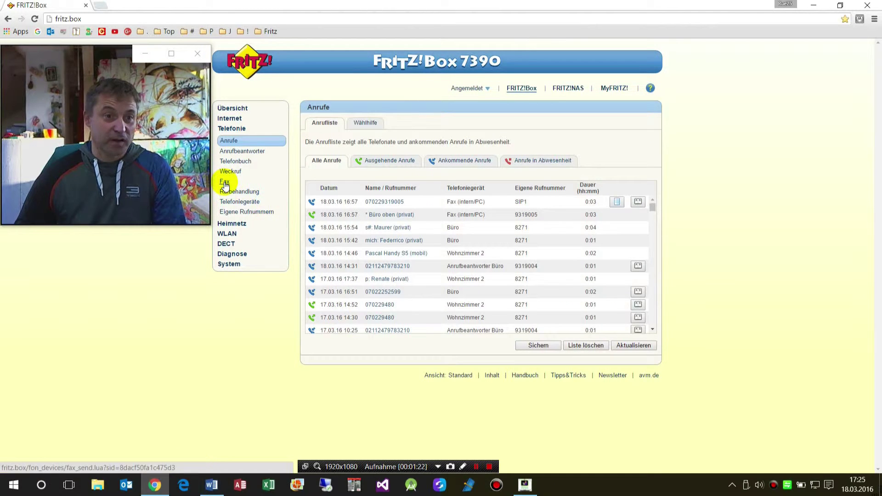
left_click(224, 183)
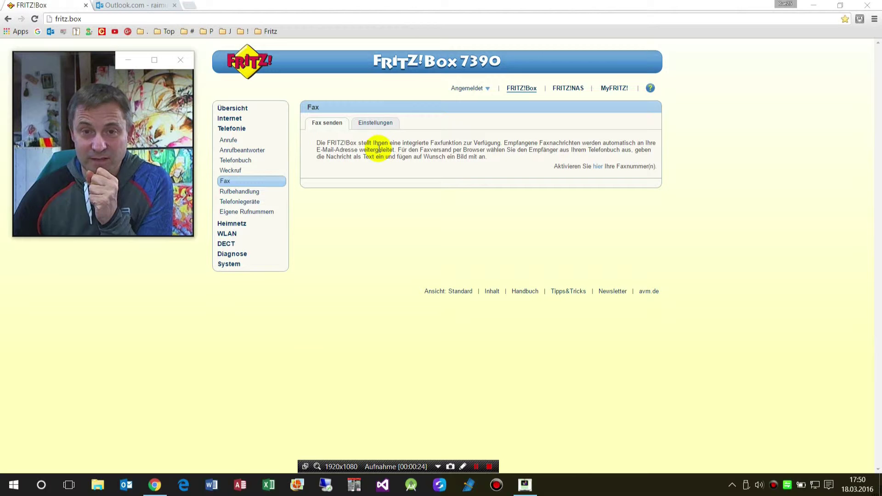
- Through the 'hier' link, tick a router number for fax and confirm it
left_click(600, 170)
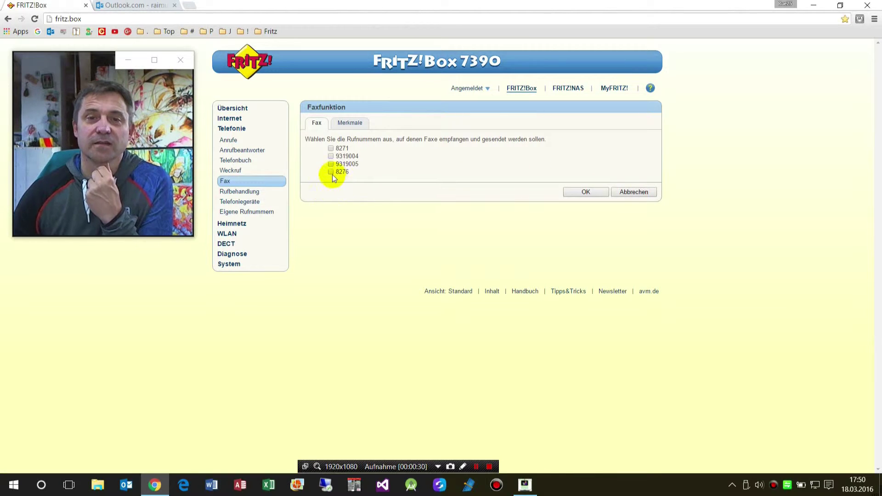
left_click(331, 164)
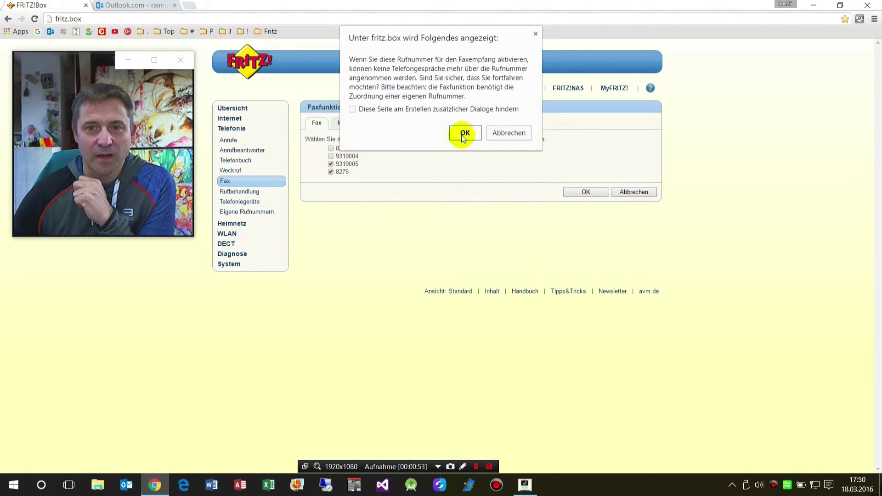
left_click(466, 135)
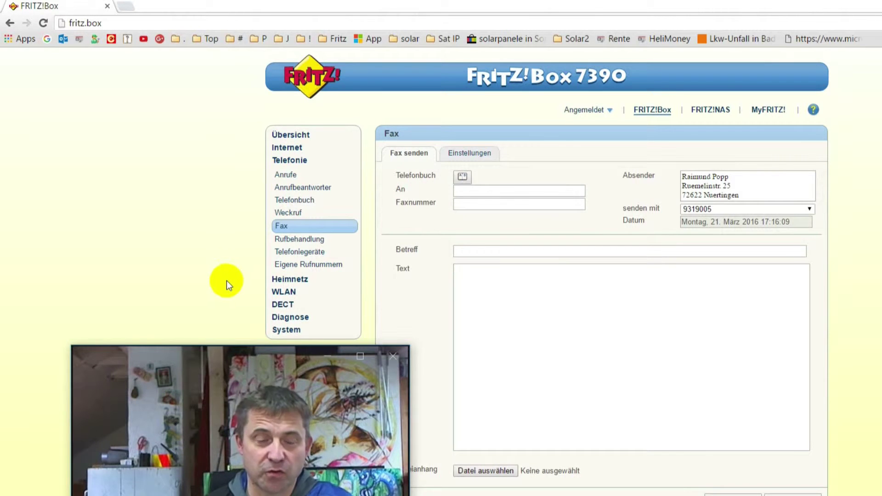
- Choose To_MySelf from the autocomplete as the fax recipient
left_click(388, 154)
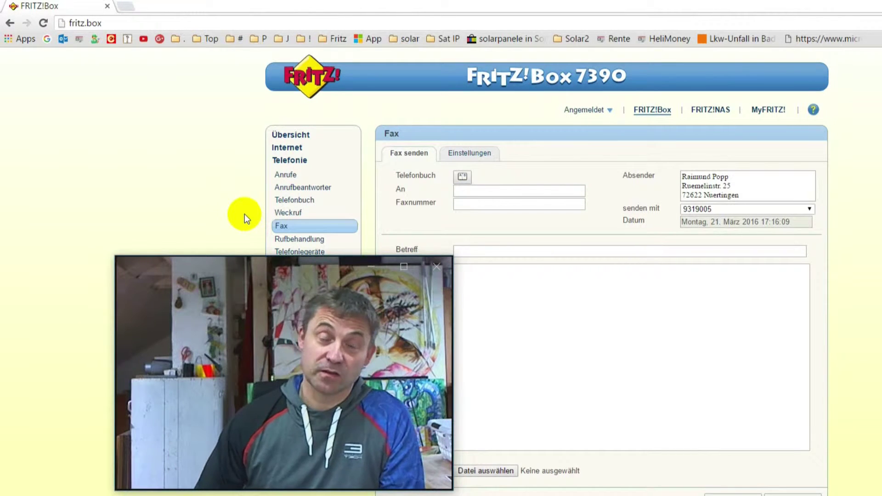
key("Down")
key("Down")
key("Return")
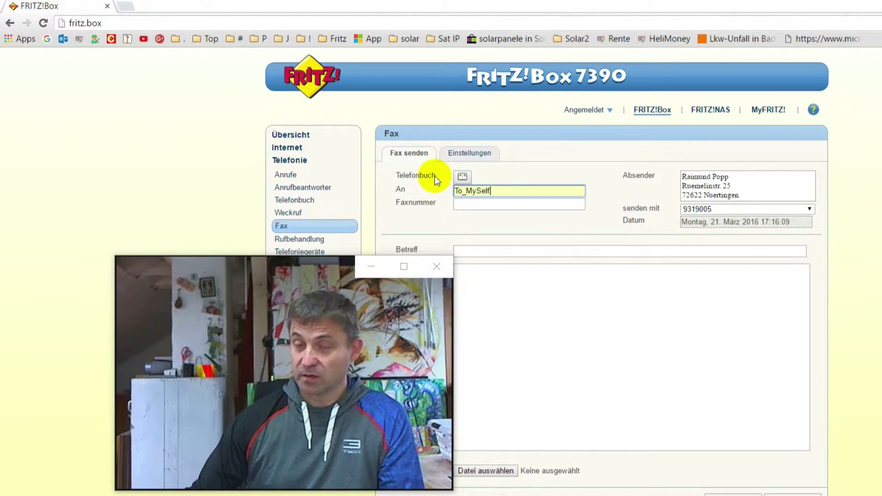
key("Tab")
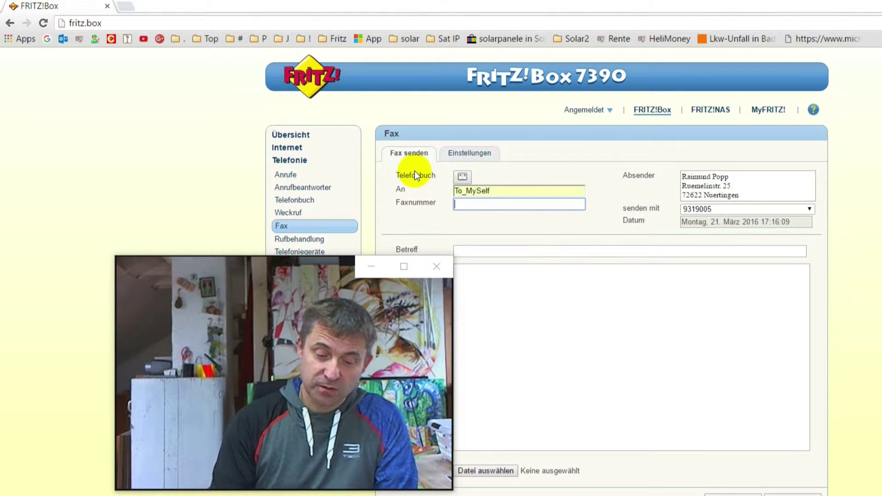
- Enter the fax number, taking the suggestion and replacing its ending with 8276
type("07")
key("Down")
key("End")
key("shift+Left")
key("shift+Left")
key("shift+Left")
key("shift+Left")
key("shift+Left")
key("shift+Left")
key("shift+Left")
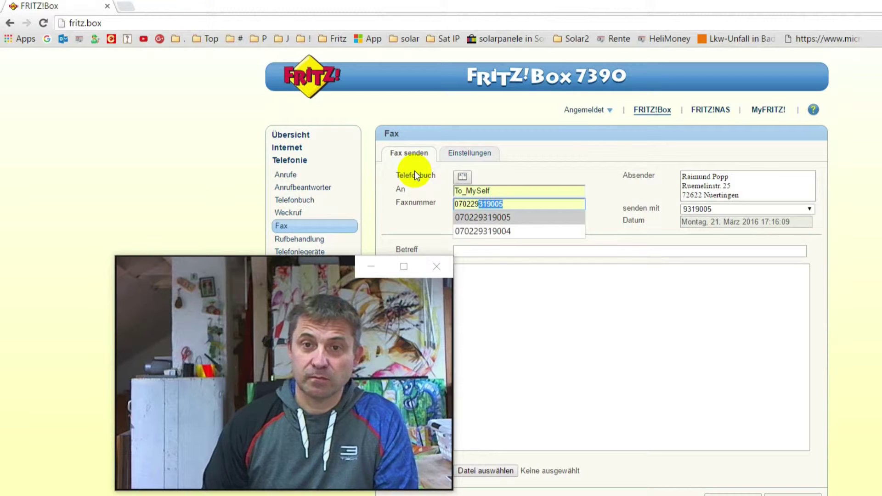
type("8276")
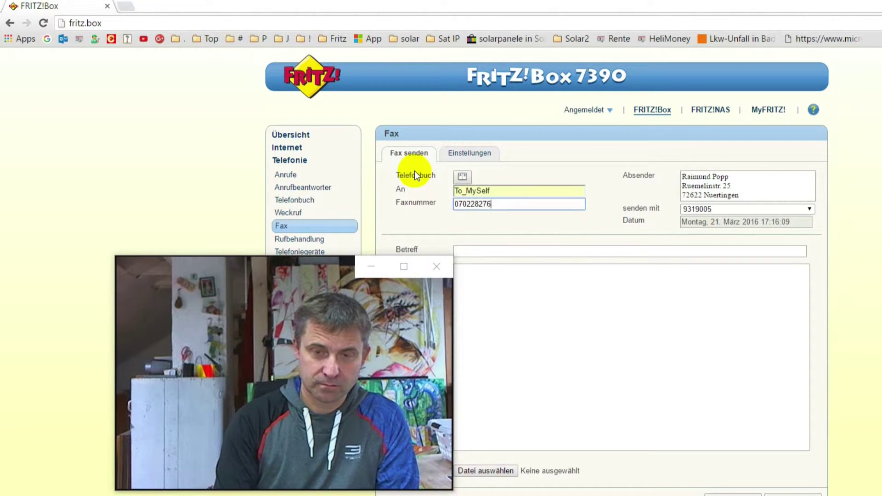
left_click_drag(256, 213, 634, 272)
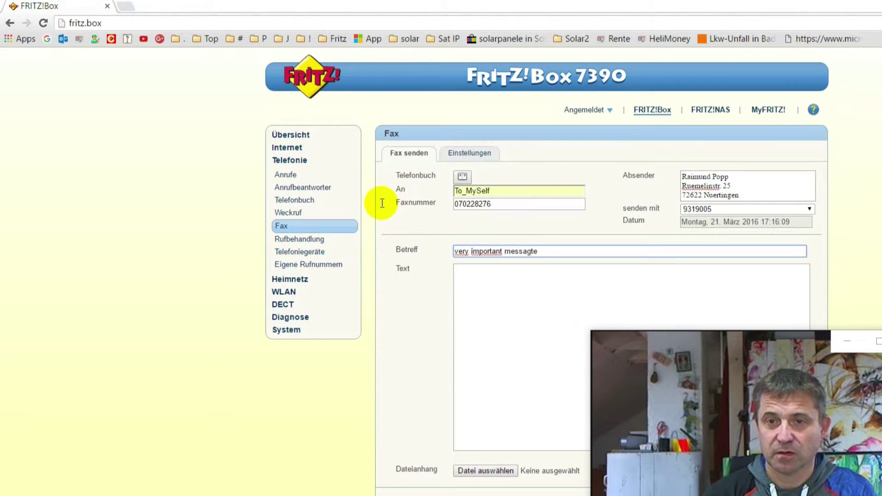
- Correct the subject to 'very important message' and write the three-line body signed 'regards'
type("e")
key("Tab")
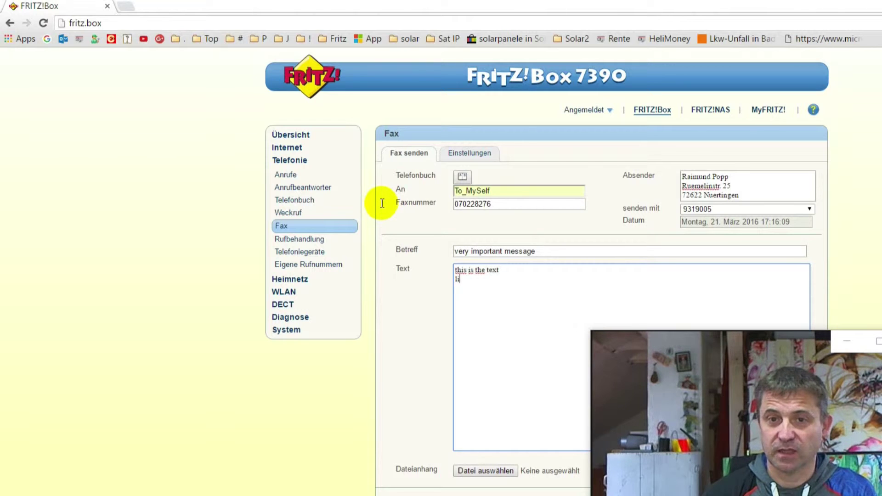
key("Return")
type("lint")
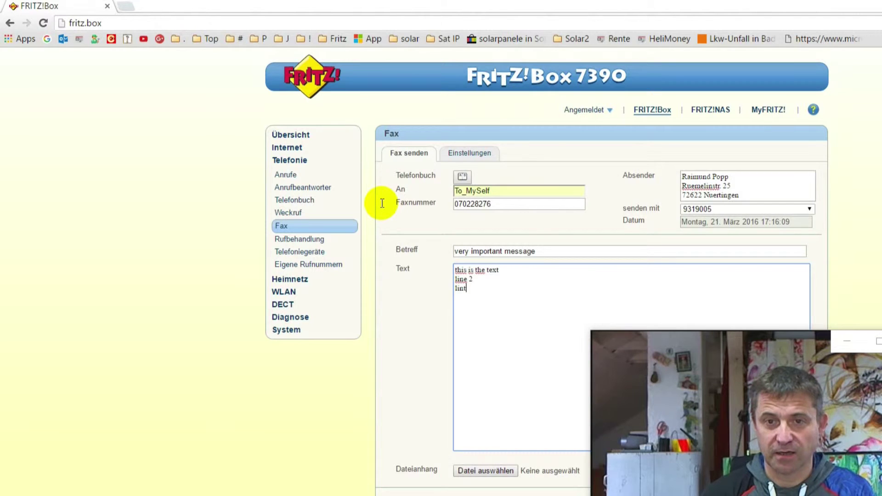
key("BackSpace")
type("3")
key("Return")
key("Return")
type("reg")
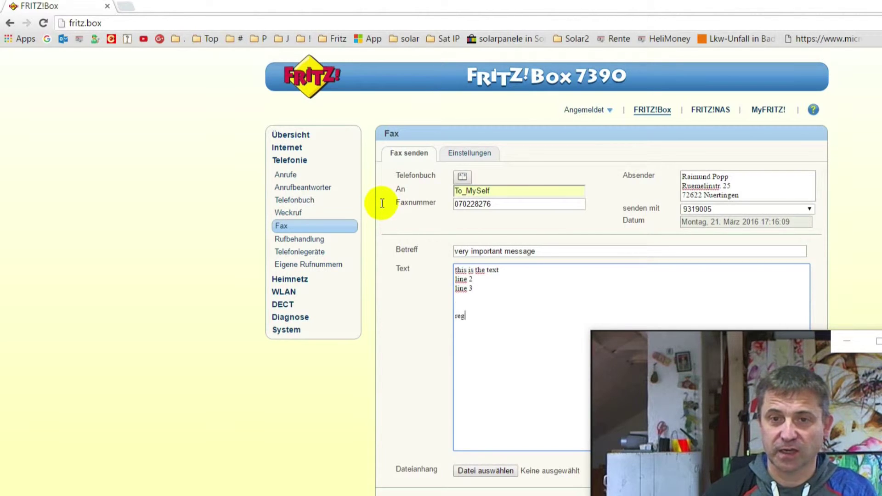
type("ards")
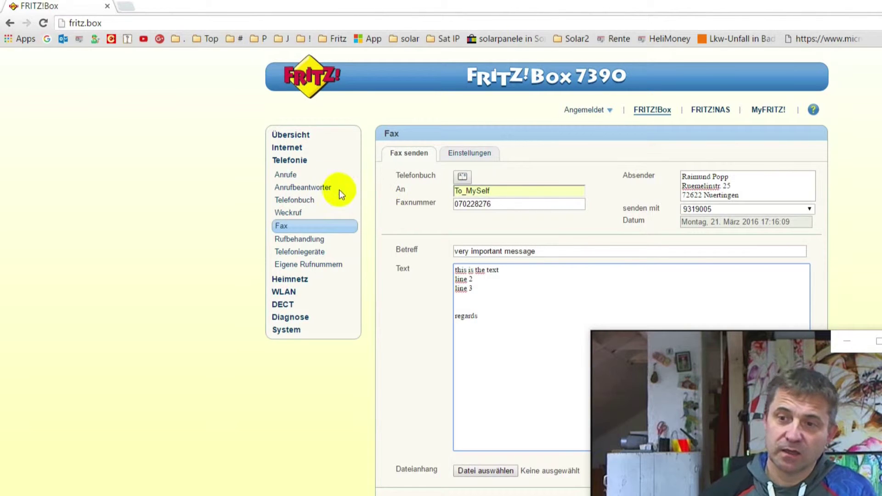
- Attach image003.png as the fax image
left_click(478, 277)
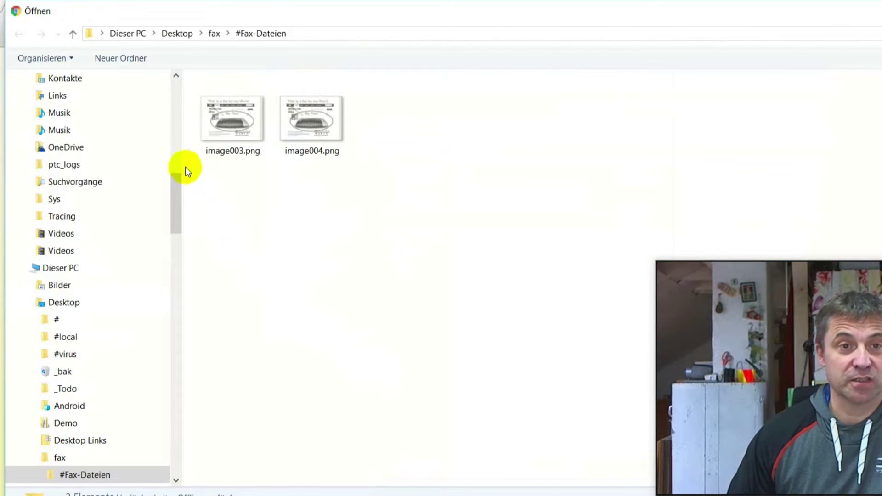
left_click(185, 105)
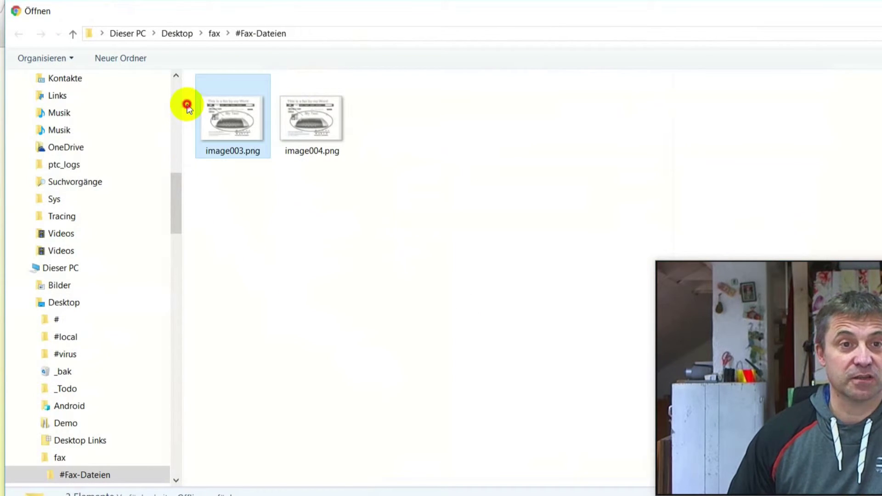
double_click(773, 255)
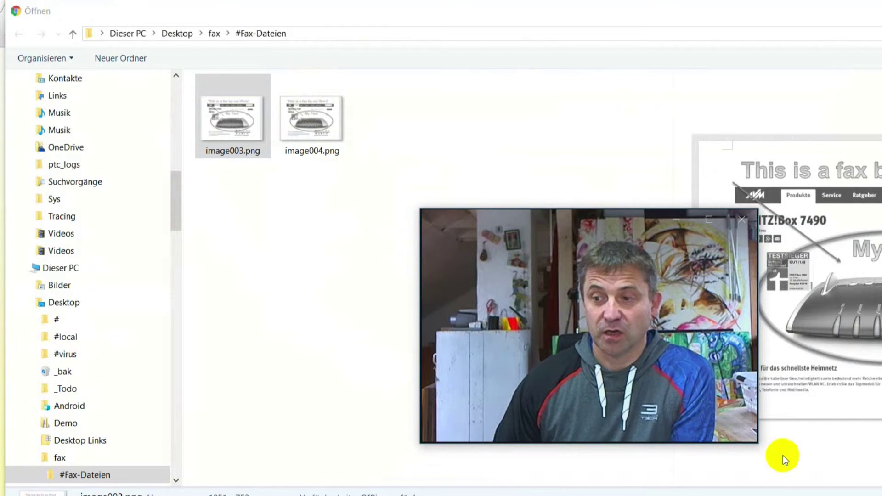
key("Return")
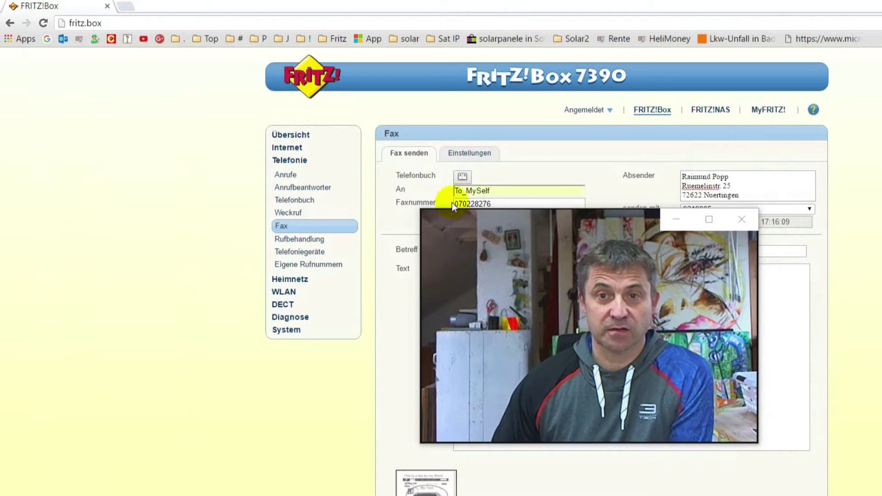